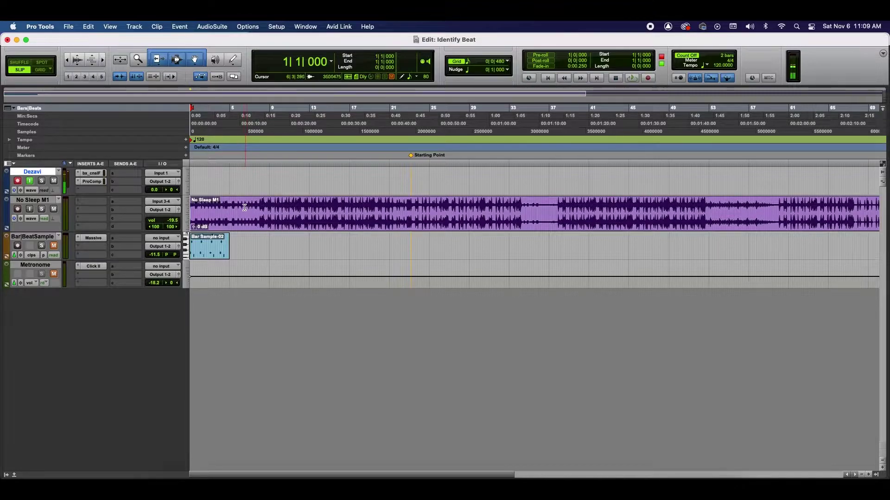
Bring up Identify Beat from the Event menu, then dismiss the bar and beat marker dialog.
{"action": "left_click", "coordinate": [179, 31]}
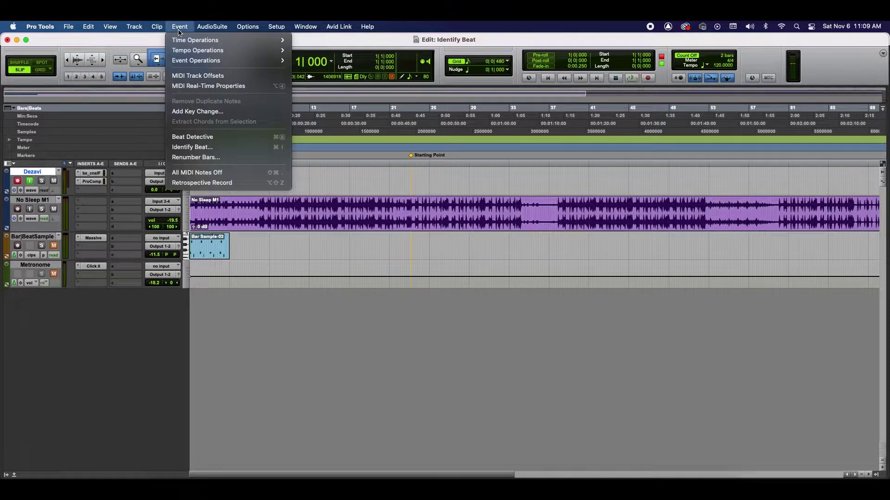
{"action": "left_click", "coordinate": [199, 148]}
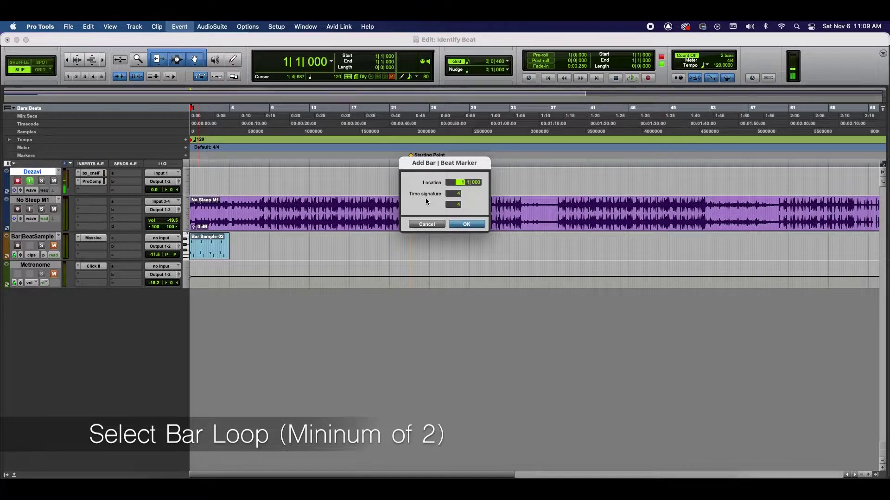
{"action": "left_click", "coordinate": [427, 224]}
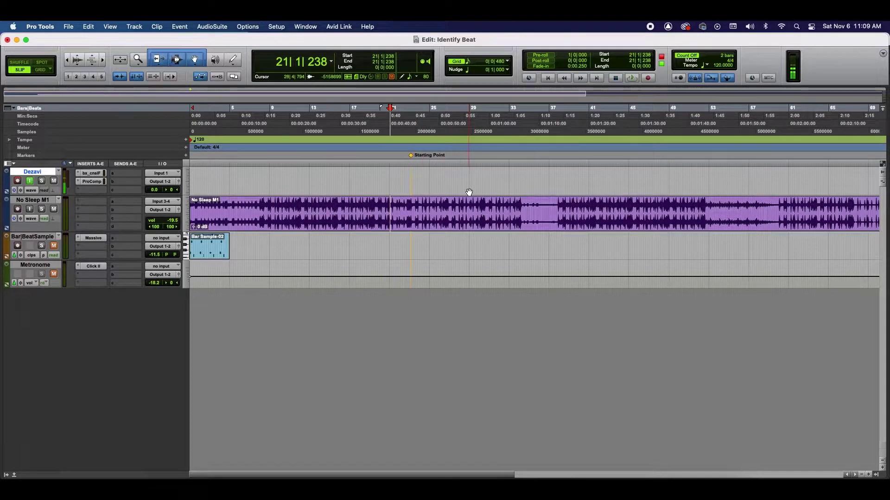
Play the song from bar 21 and zoom the timeline in horizontally.
{"action": "key", "text": "space"}
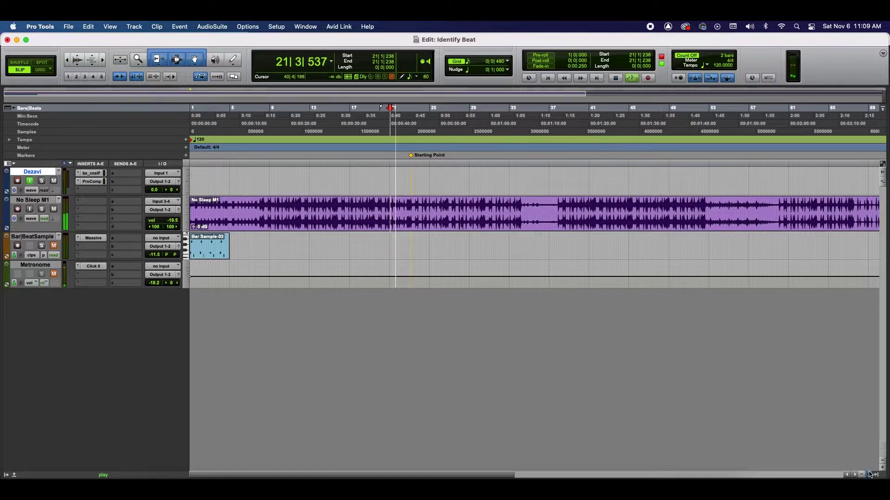
{"action": "key", "text": "super+bracketright"}
{"action": "key", "text": "super+bracketright"}
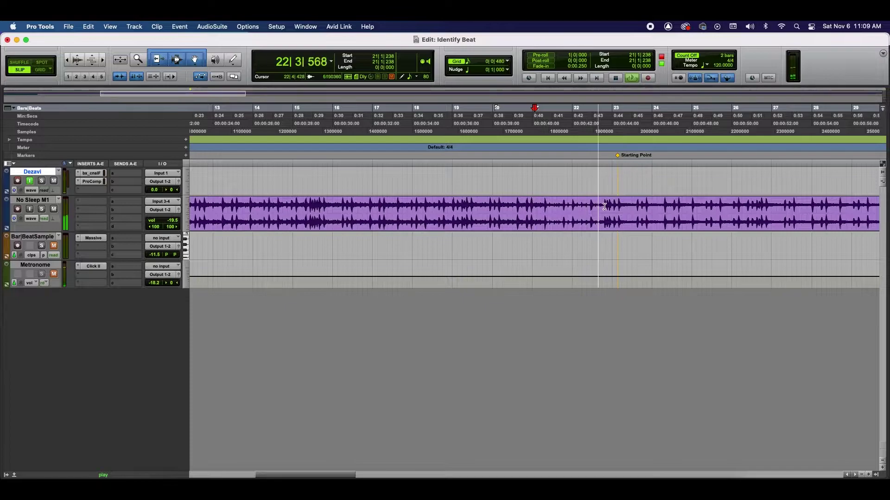
{"action": "scroll", "coordinate": [377, 466], "scroll_direction": "right", "scroll_amount": 10}
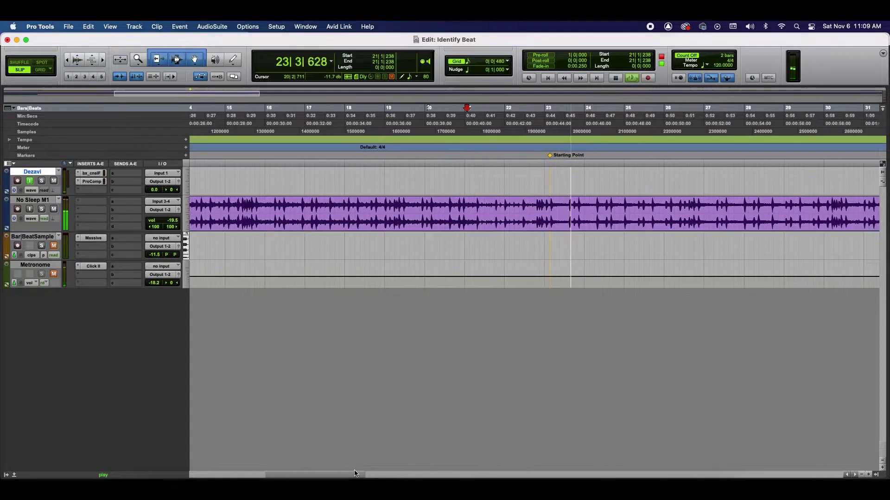
{"action": "key", "text": "space"}
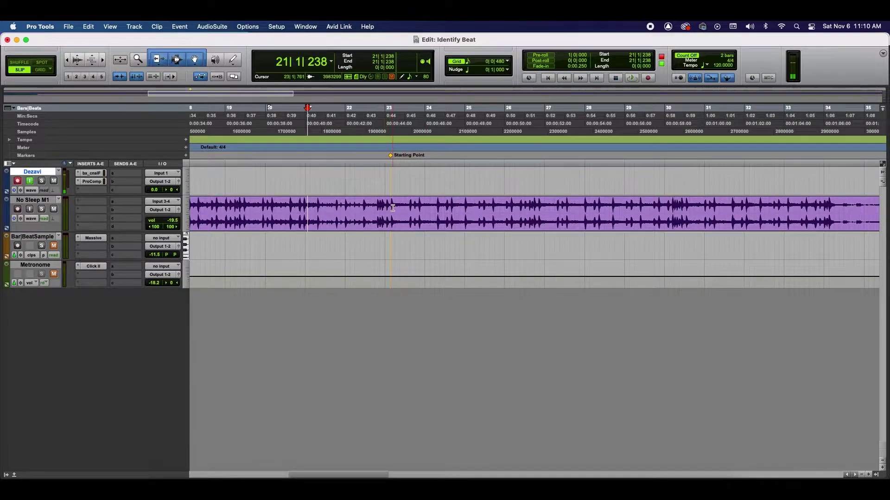
Place the edit point at 23|1|449 near bar 23 and replay from there twice.
{"action": "left_click", "coordinate": [390, 209]}
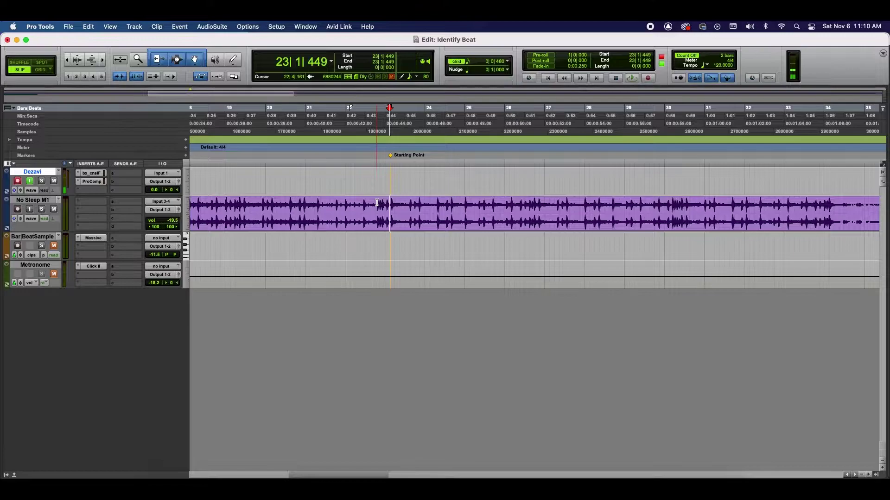
{"action": "key", "text": "space"}
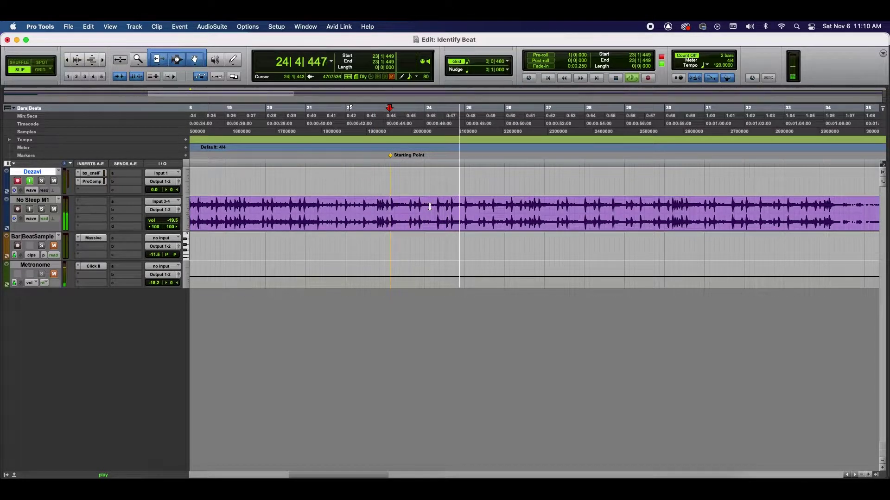
{"action": "key", "text": "space"}
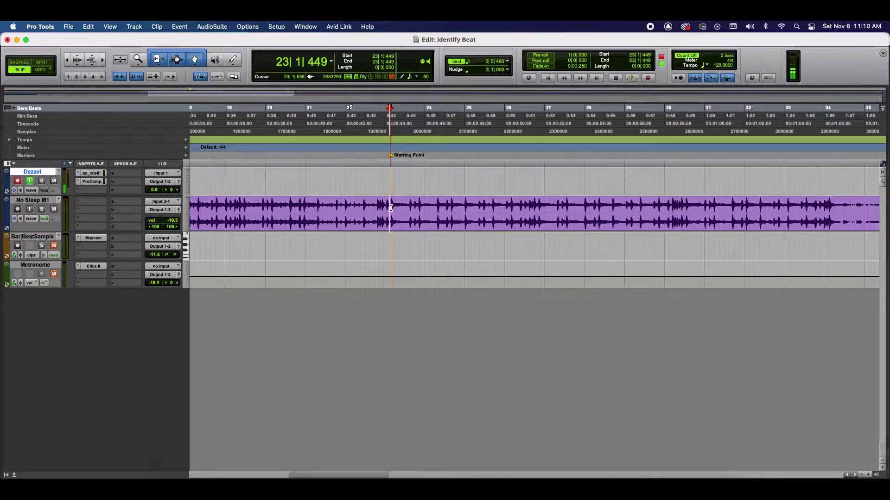
{"action": "key", "text": "space"}
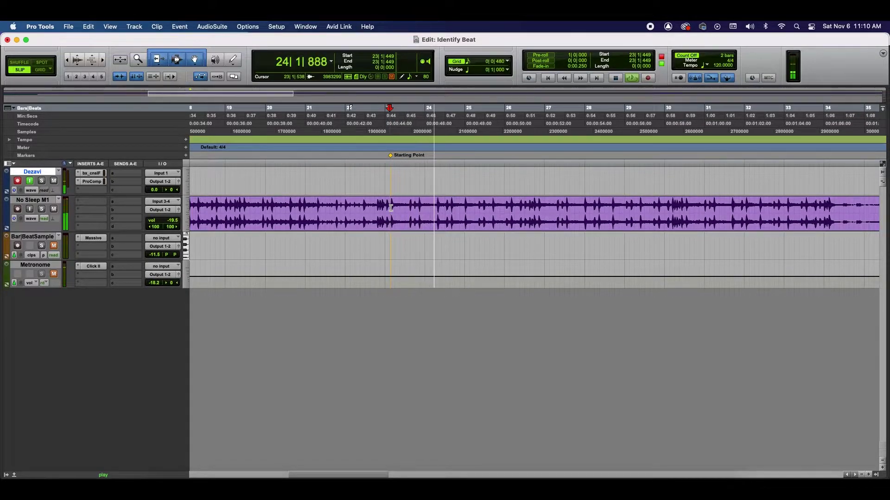
{"action": "key", "text": "space"}
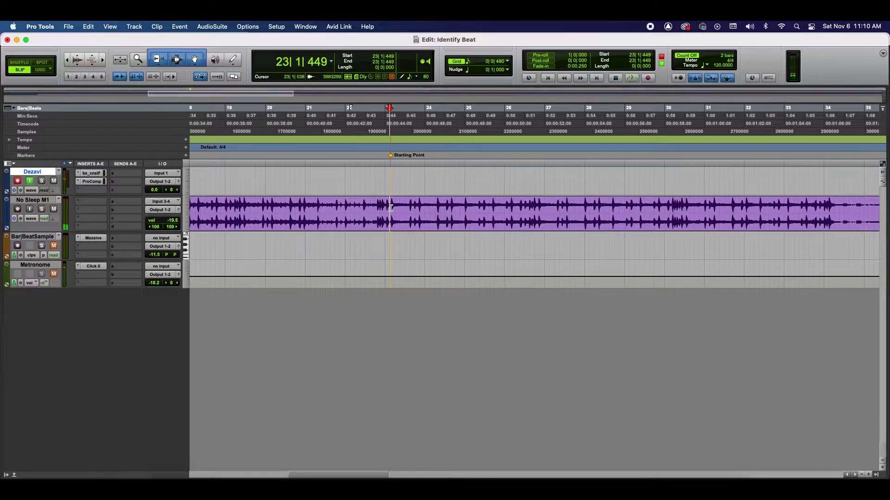
Zoom in on bars 21–25, tab the edit point onto the 23|1|646 downbeat transient, and audition it.
{"action": "left_click", "coordinate": [869, 475]}
{"action": "left_click", "coordinate": [868, 475]}
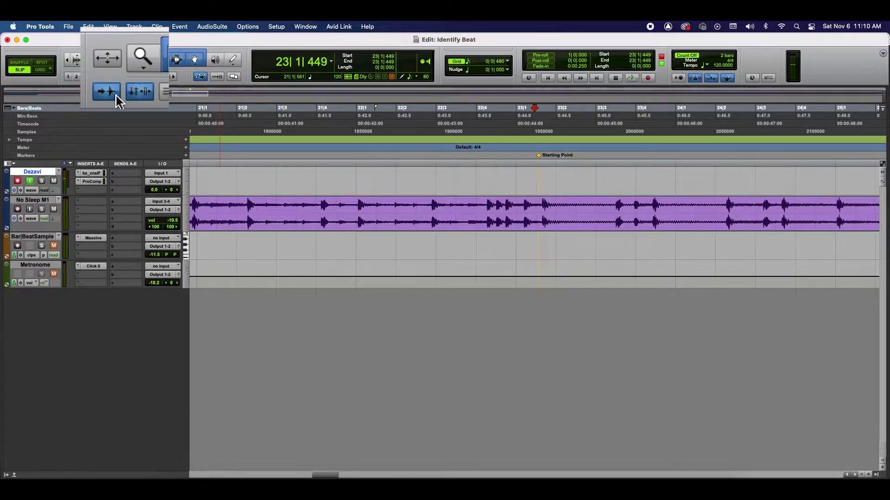
{"action": "left_click", "coordinate": [457, 209]}
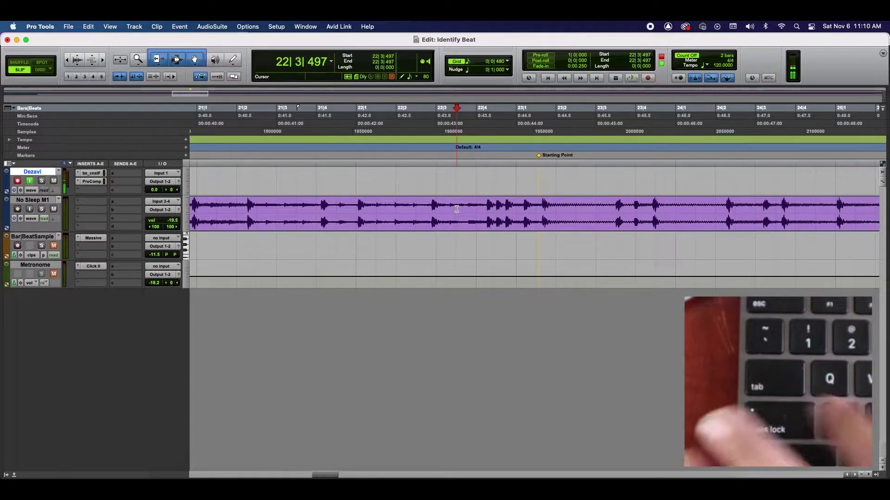
{"action": "key", "text": "Tab"}
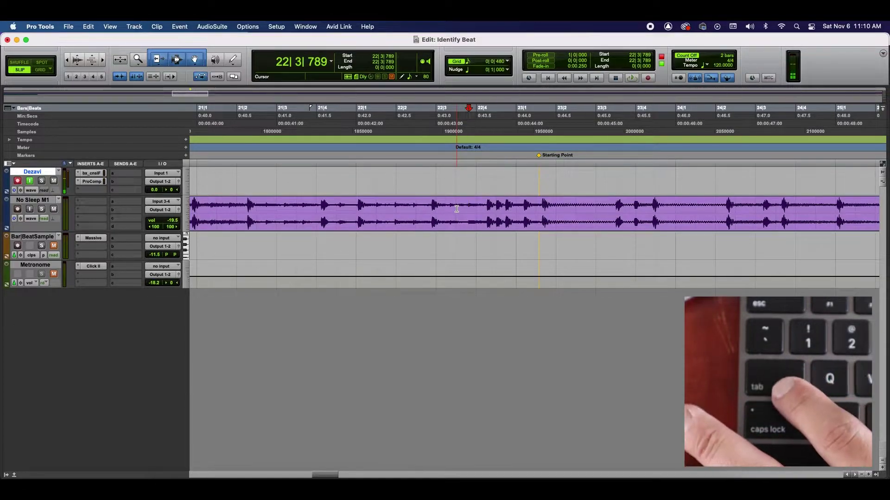
{"action": "key", "text": "Tab"}
{"action": "key", "text": "Tab"}
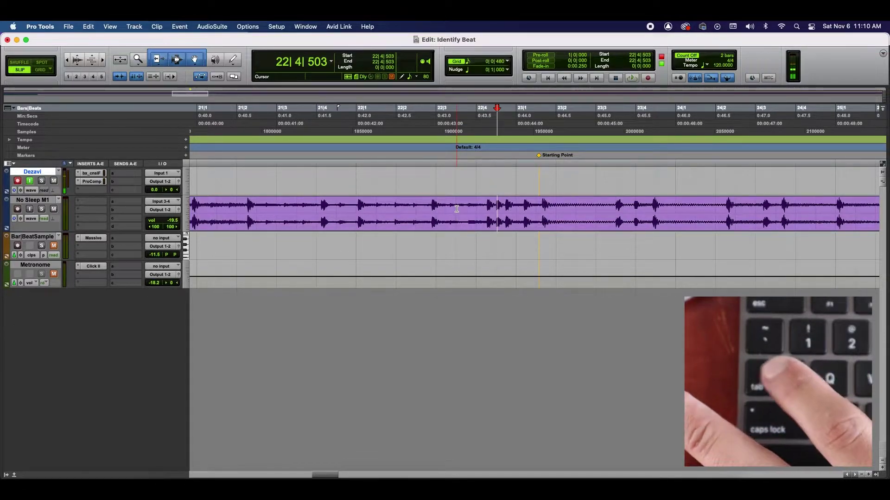
{"action": "key", "text": "Tab"}
{"action": "key", "text": "Tab"}
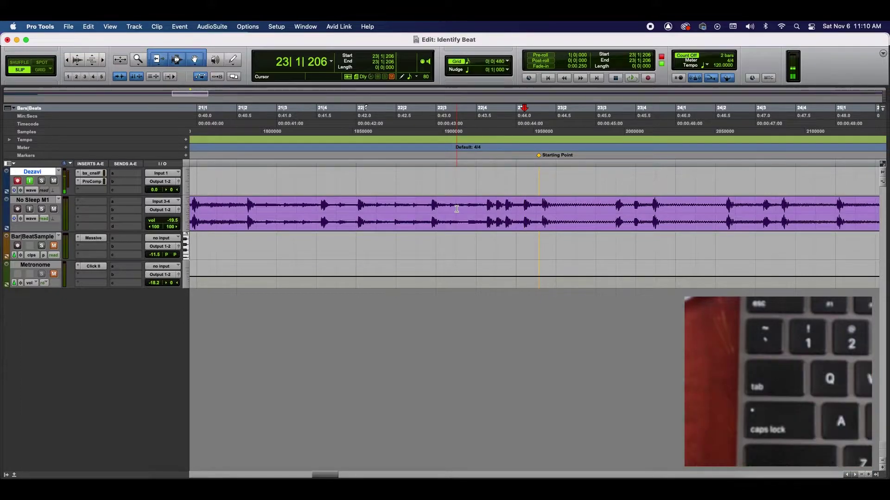
{"action": "key", "text": "Tab"}
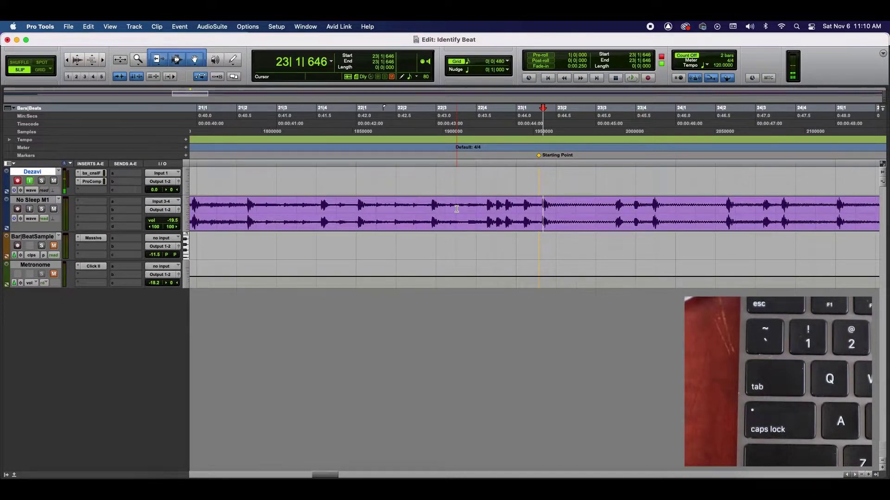
{"action": "key", "text": "space"}
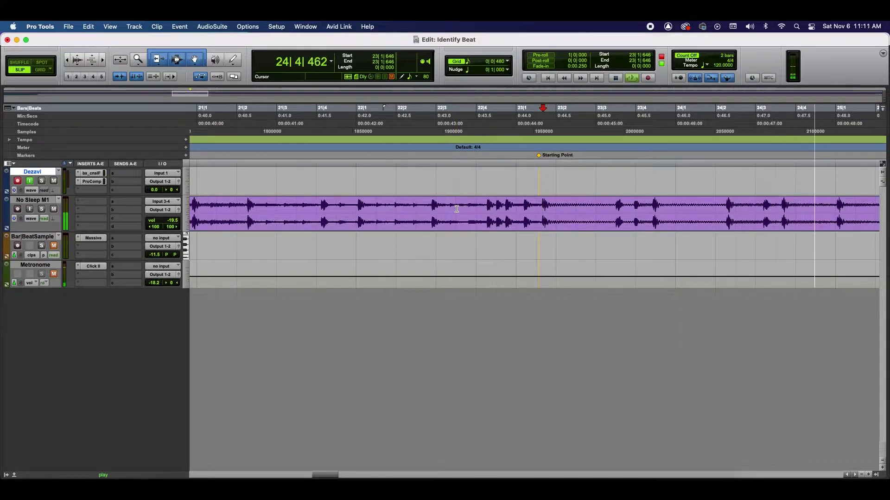
{"action": "key", "text": "space"}
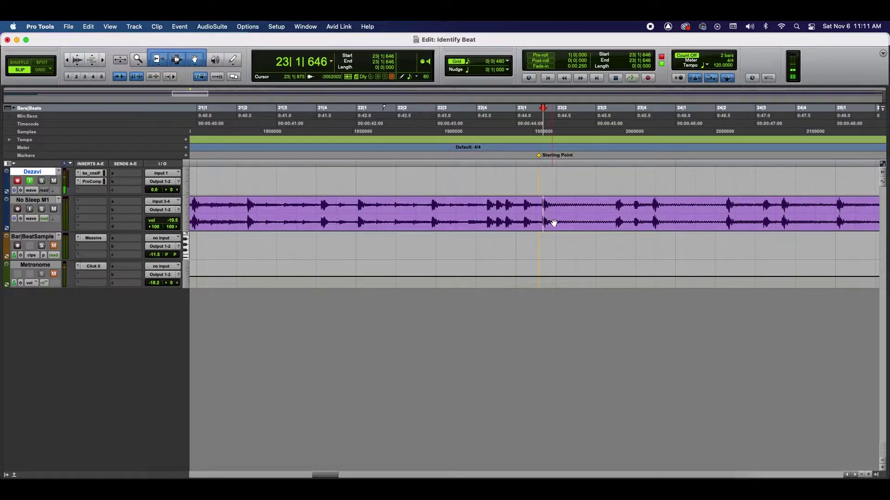
Split the clip at 23|1|646 and audition the new No Sleep M1-02 clip.
{"action": "left_click", "coordinate": [88, 27]}
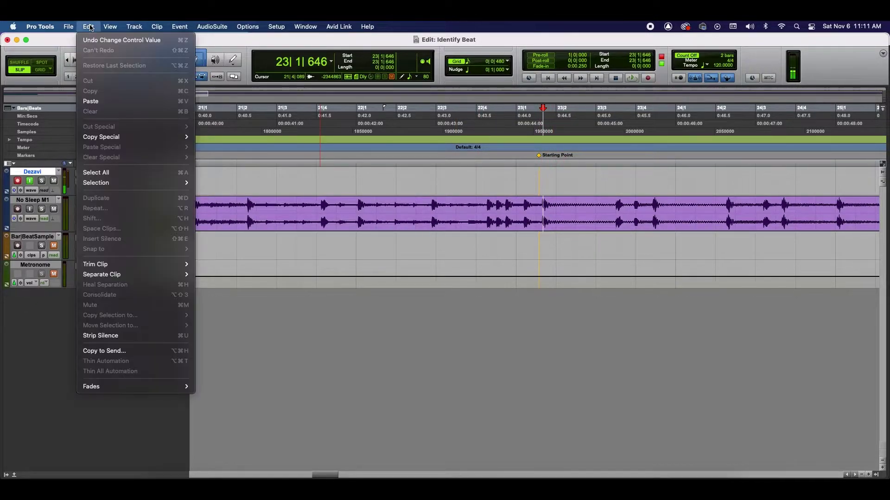
{"action": "mouse_move", "coordinate": [181, 275]}
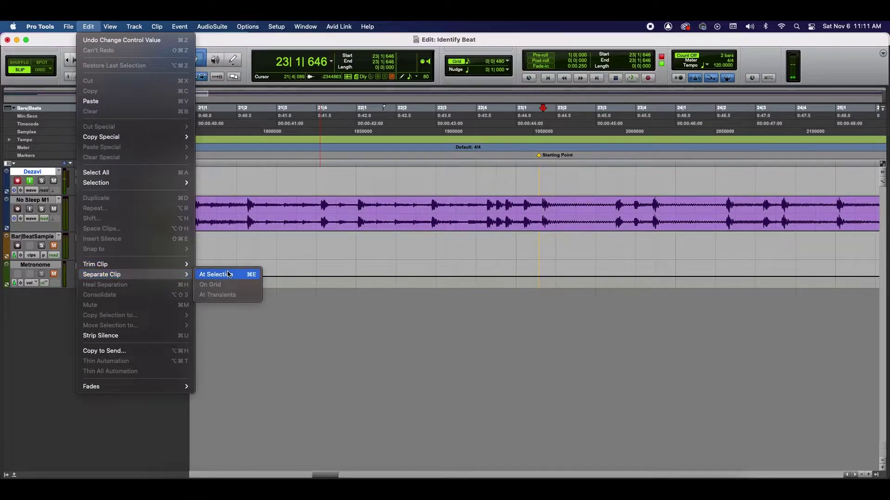
{"action": "left_click", "coordinate": [533, 185]}
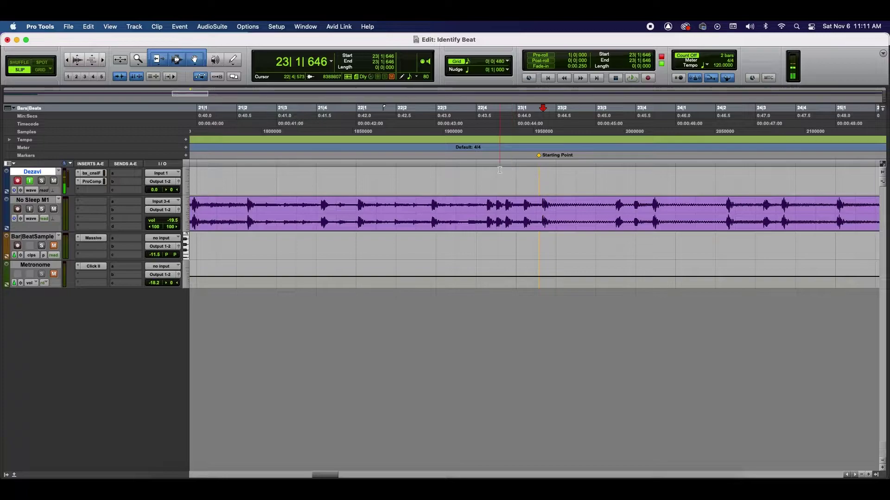
{"action": "key", "text": "super+e"}
{"action": "left_click", "coordinate": [560, 226]}
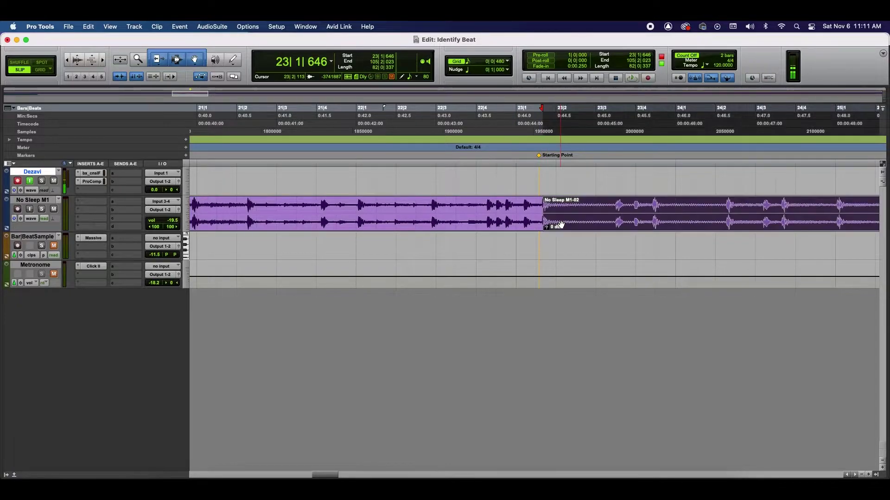
{"action": "key", "text": "space"}
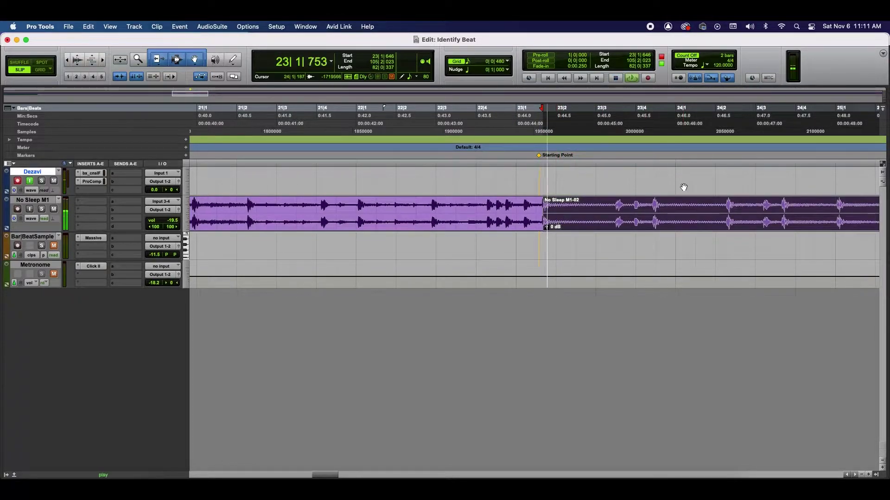
{"action": "scroll", "coordinate": [510, 209], "scroll_direction": "right", "scroll_amount": 5}
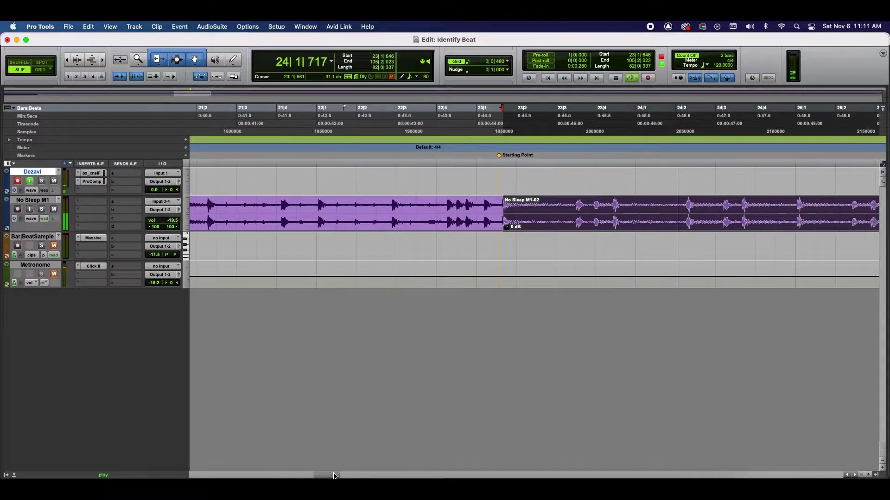
{"action": "key", "text": "space"}
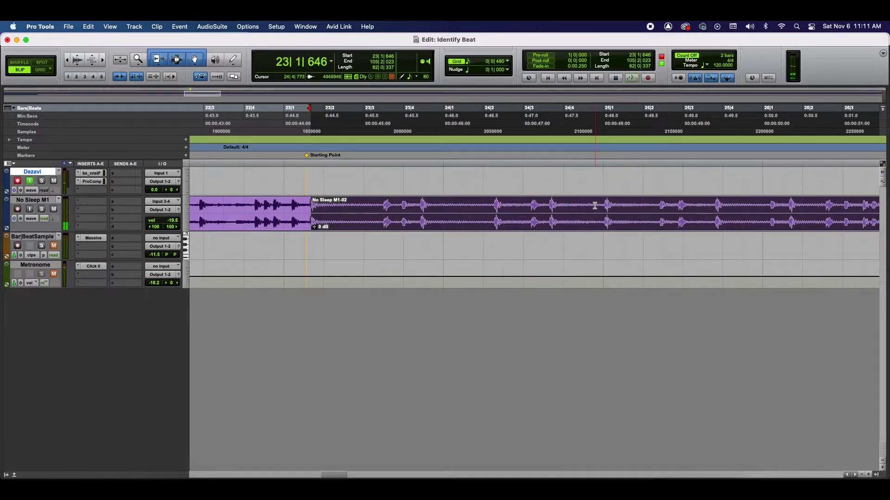
Split again at the 25|1|049 downbeat, then select and audition the No Sleep M1-03 clip.
{"action": "left_click", "coordinate": [593, 207]}
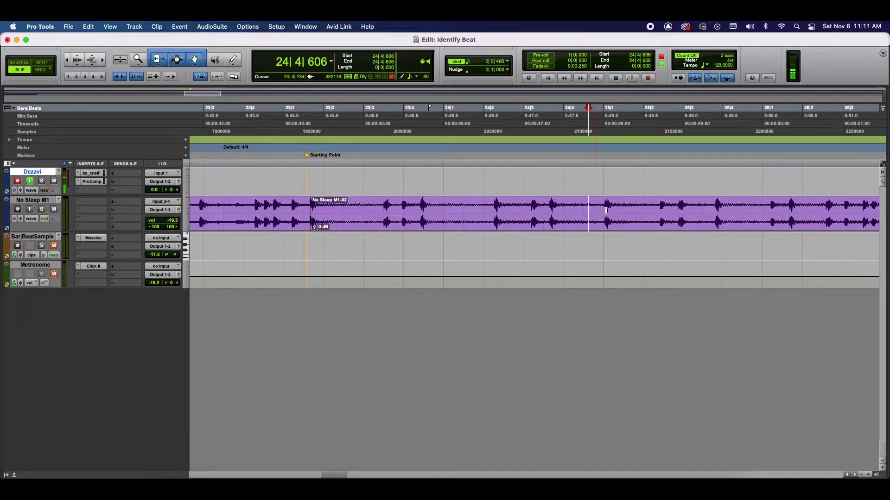
{"action": "left_click", "coordinate": [605, 220]}
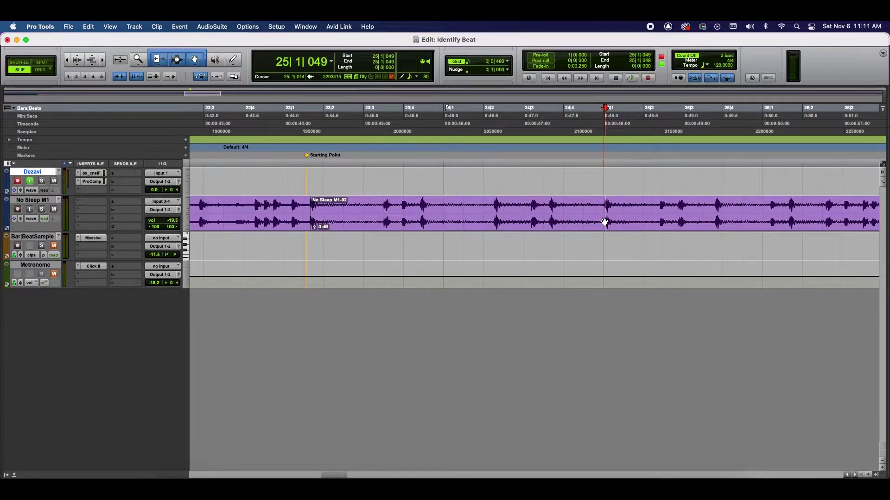
{"action": "key", "text": "super+e"}
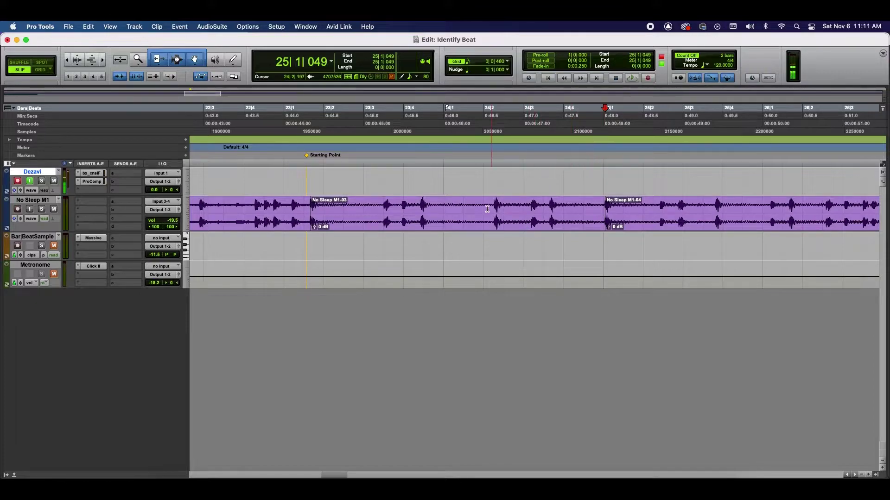
{"action": "left_click", "coordinate": [474, 225]}
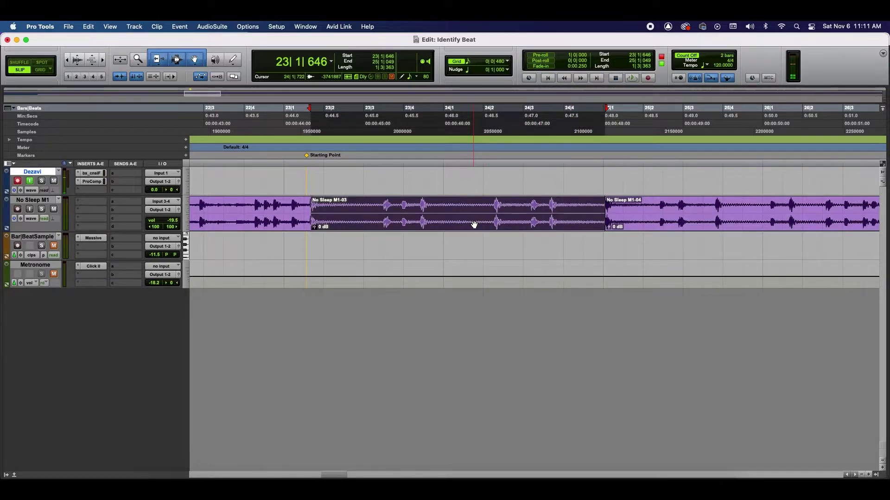
{"action": "key", "text": "space"}
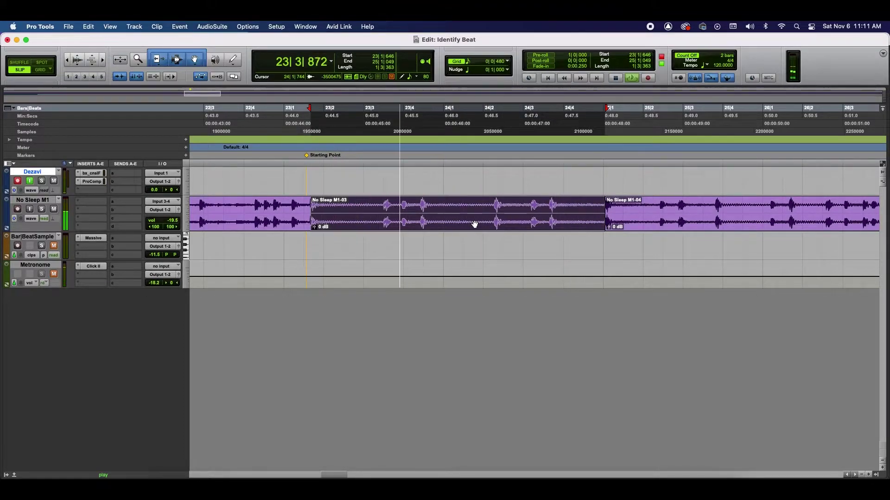
{"action": "key", "text": "space"}
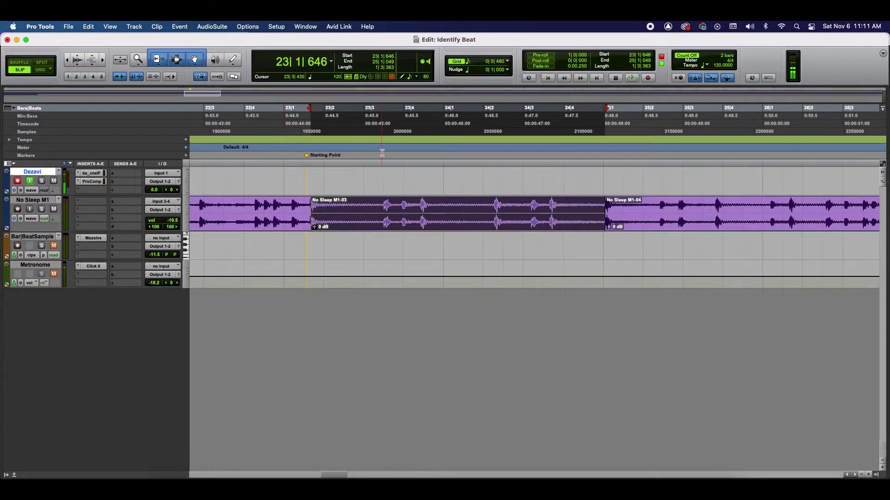
{"action": "left_click", "coordinate": [181, 27]}
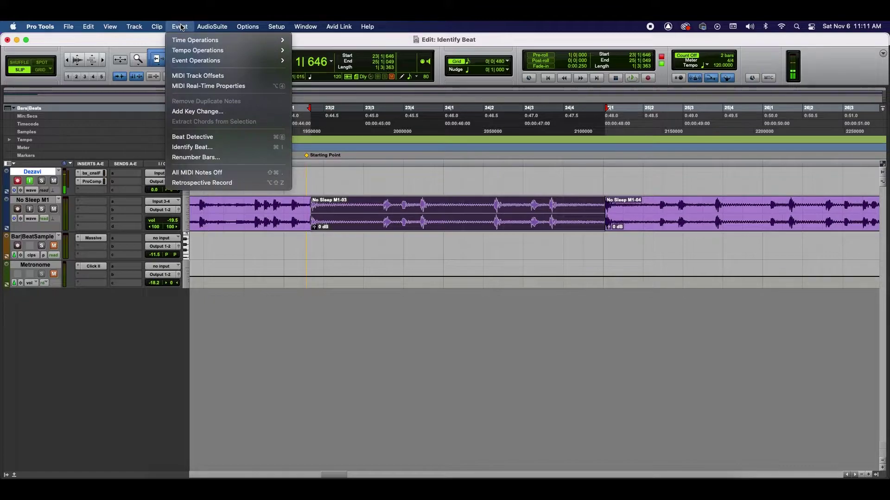
{"action": "left_click", "coordinate": [192, 147]}
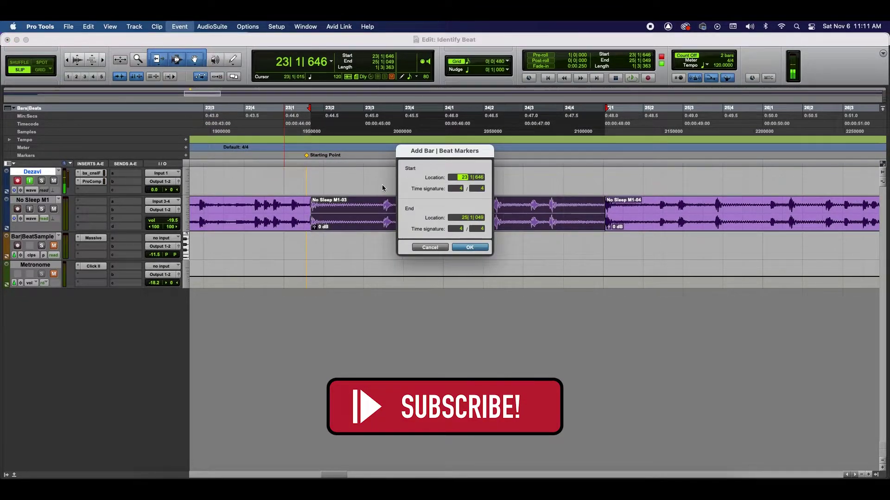
{"action": "left_click_drag", "start_coordinate": [456, 183], "coordinate": [565, 209]}
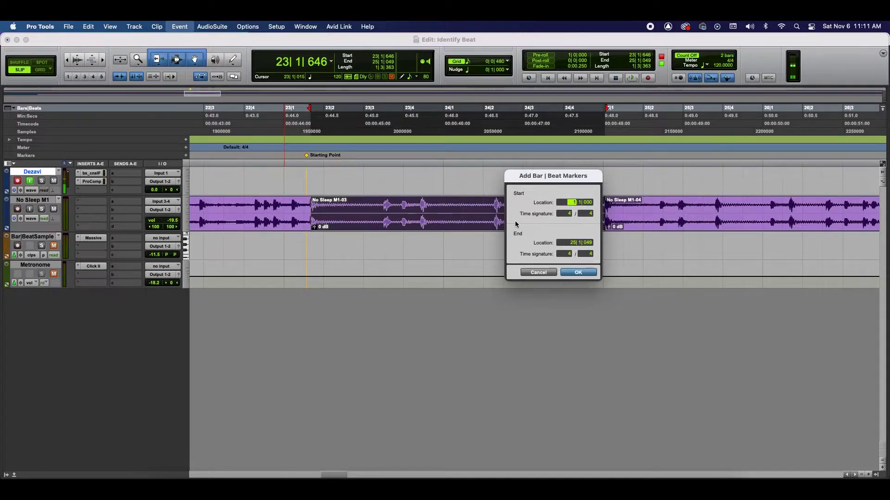
{"action": "left_click_drag", "start_coordinate": [566, 180], "coordinate": [623, 200]}
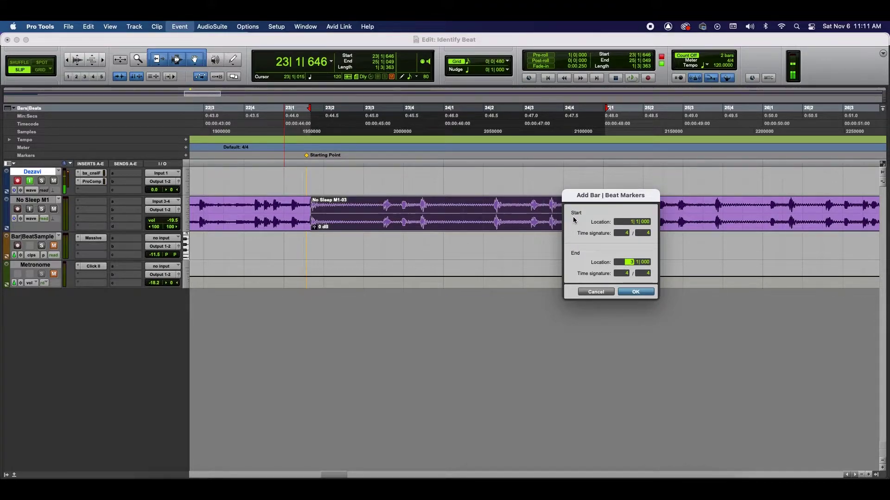
{"action": "left_click", "coordinate": [595, 292]}
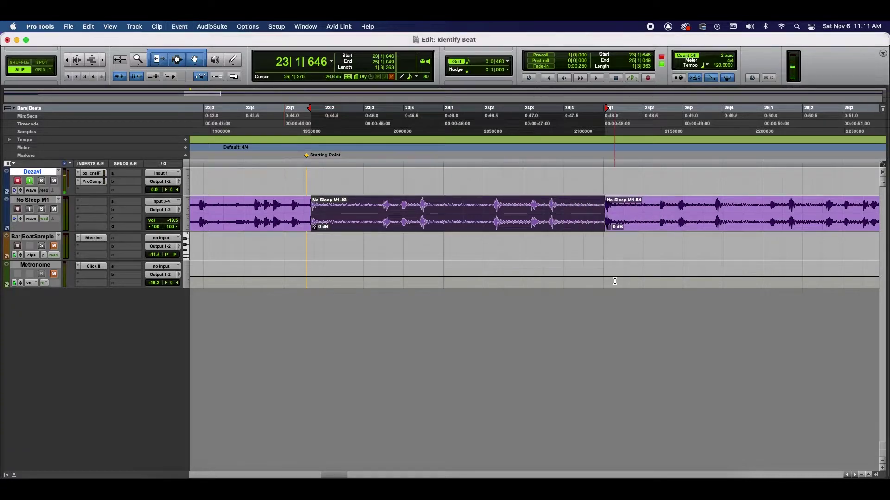
In the Bar Sample MIDI Editor, set the range to 1|1|000–3|1|000 and close the editor.
{"action": "left_click_drag", "start_coordinate": [337, 476], "coordinate": [206, 475]}
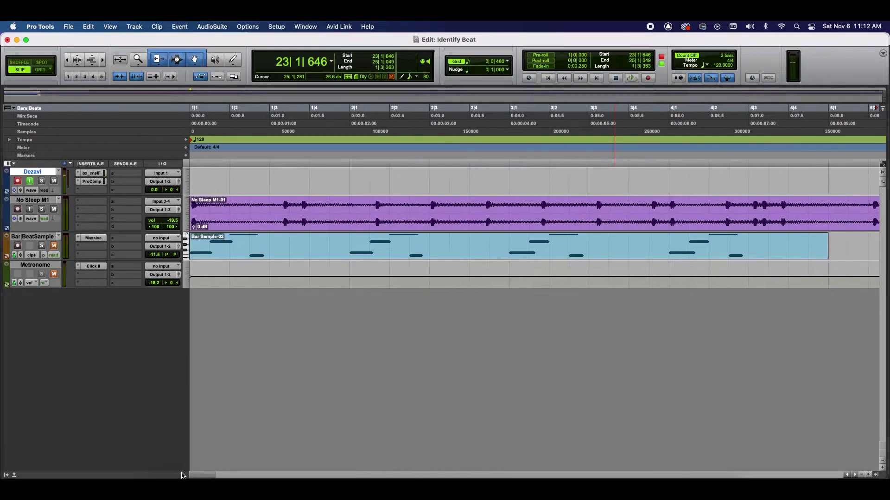
{"action": "double_click", "coordinate": [364, 262]}
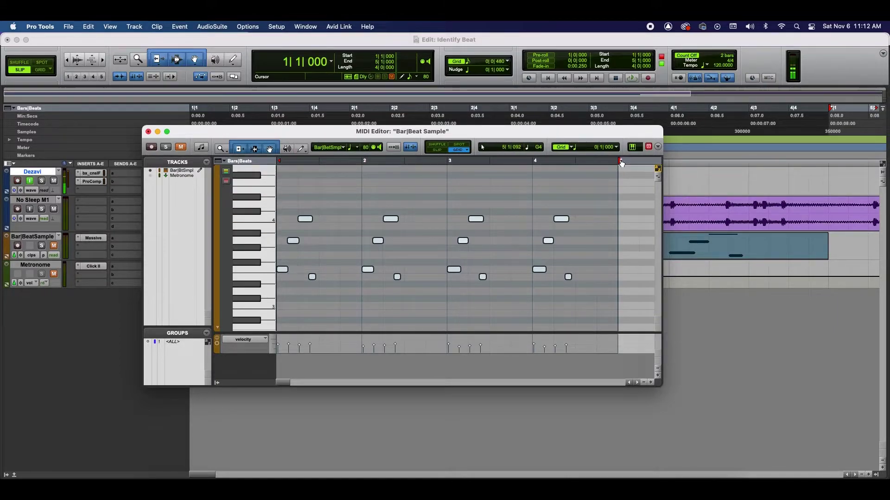
{"action": "left_click_drag", "start_coordinate": [620, 163], "coordinate": [371, 172]}
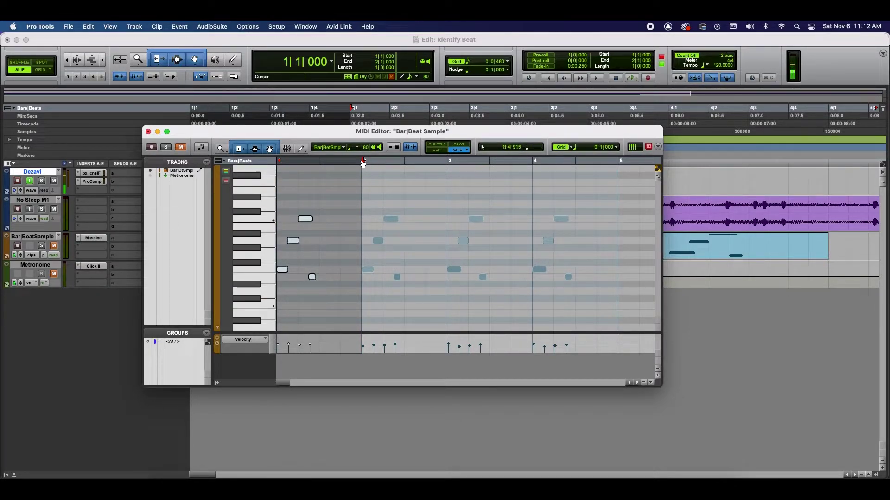
{"action": "left_click_drag", "start_coordinate": [365, 163], "coordinate": [449, 163]}
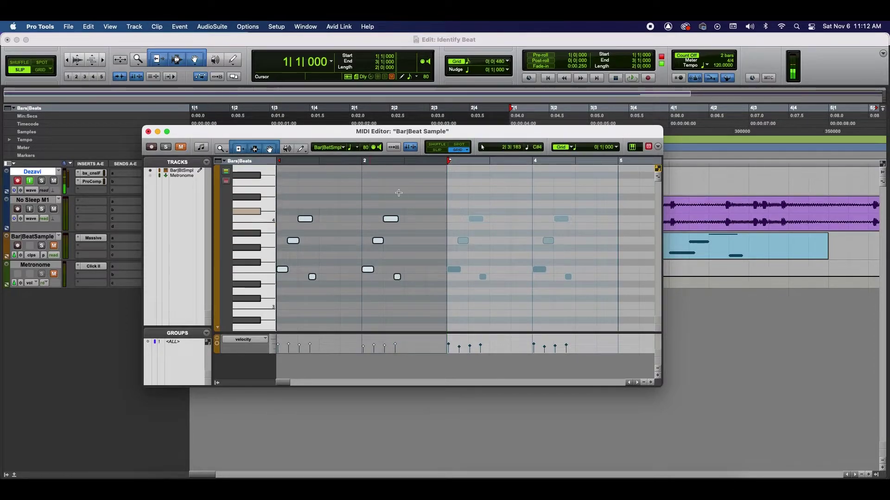
{"action": "left_click", "coordinate": [148, 132]}
{"action": "left_click_drag", "start_coordinate": [210, 475], "coordinate": [343, 476]}
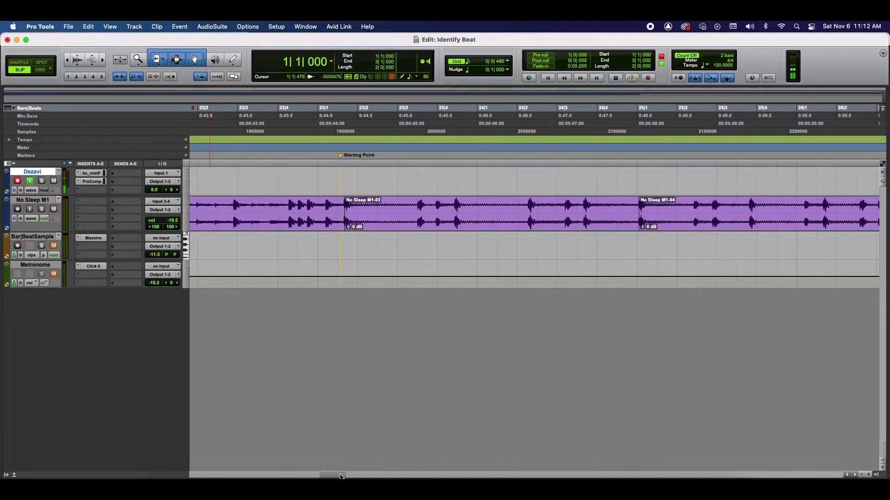
Run Identify Beat on the No Sleep M1-03 clip, yielding 130.1077 BPM, then undo it.
{"action": "left_click", "coordinate": [441, 222]}
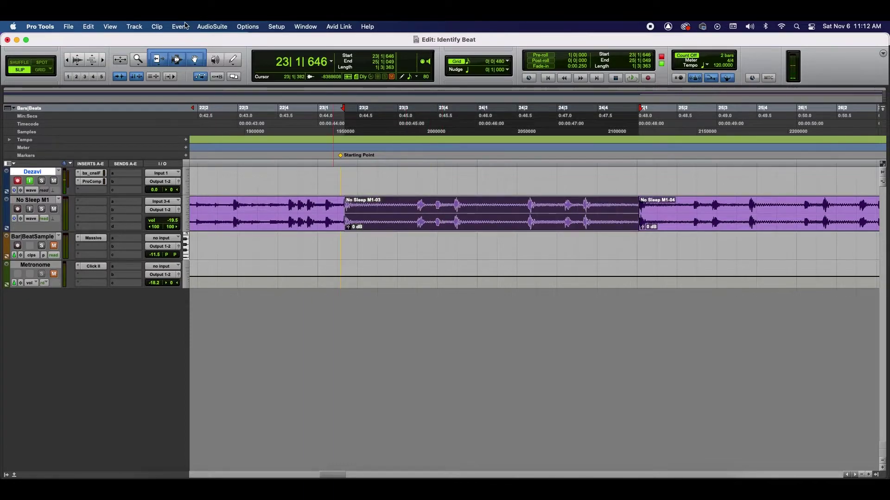
{"action": "left_click", "coordinate": [180, 26]}
{"action": "left_click", "coordinate": [192, 147]}
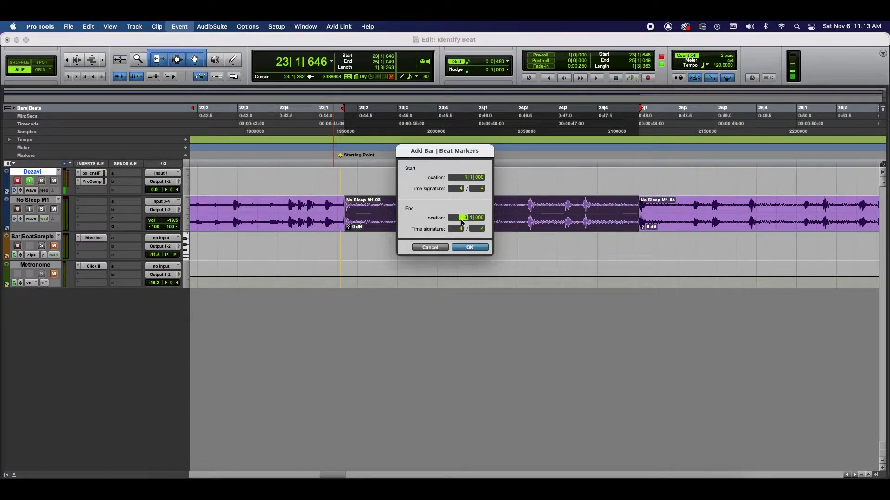
{"action": "left_click", "coordinate": [469, 248]}
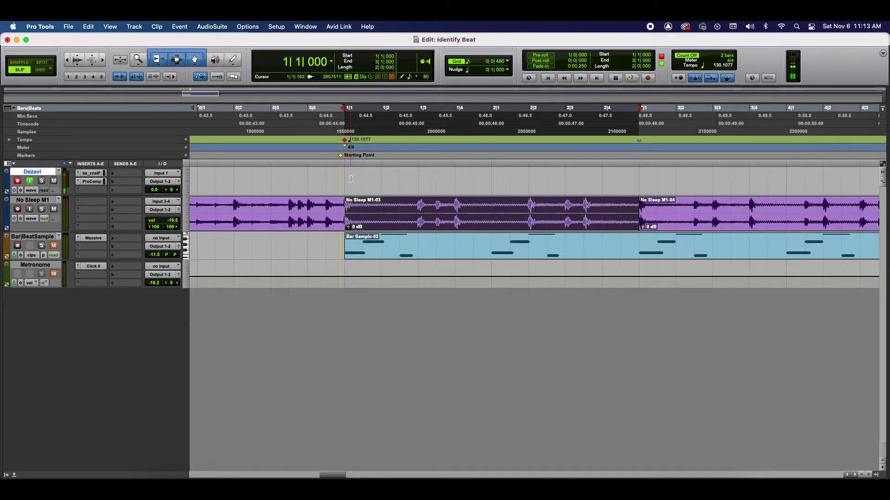
{"action": "key", "text": "super+z"}
{"action": "key", "text": "super+z"}
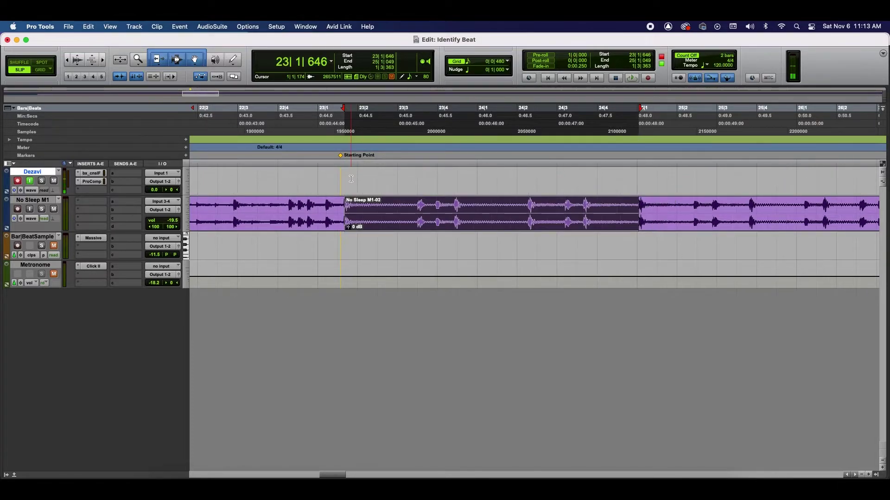
Select the No Sleep M1 clip, redo the tempo mapping, and zoom out to show bars 1–18.
{"action": "left_click", "coordinate": [355, 223]}
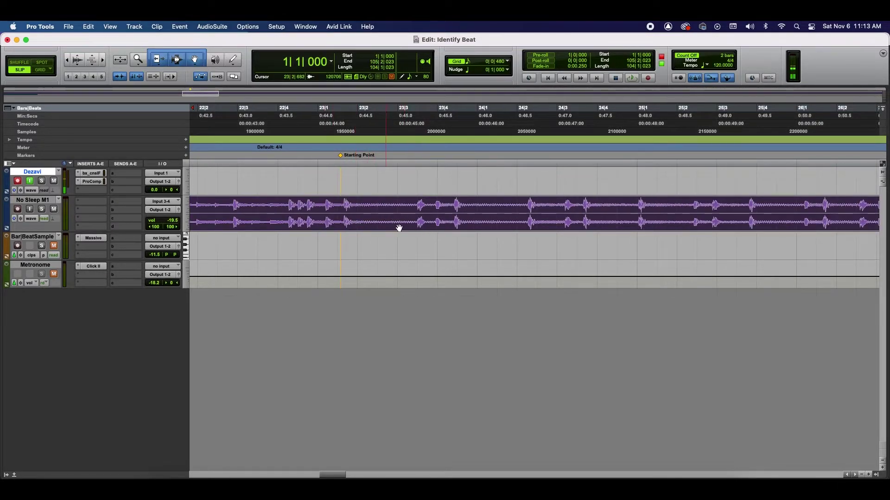
{"action": "key", "text": "super+shift+z"}
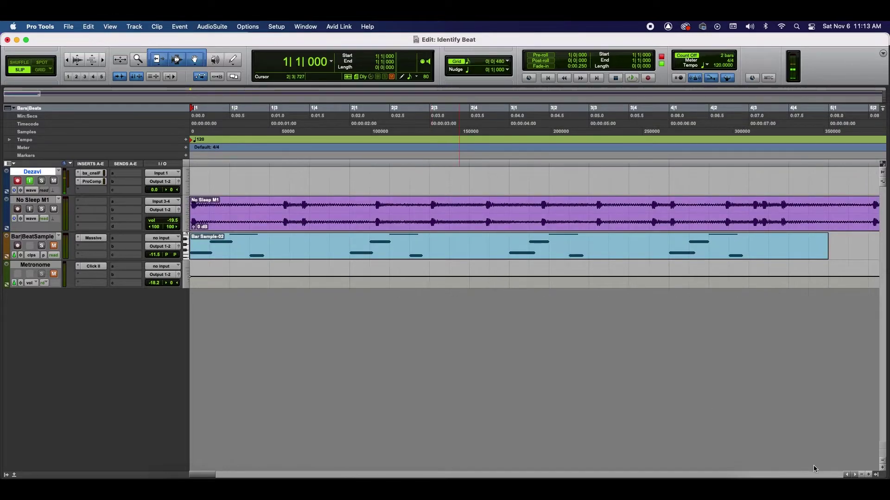
{"action": "left_click", "coordinate": [861, 474]}
{"action": "left_click", "coordinate": [860, 474]}
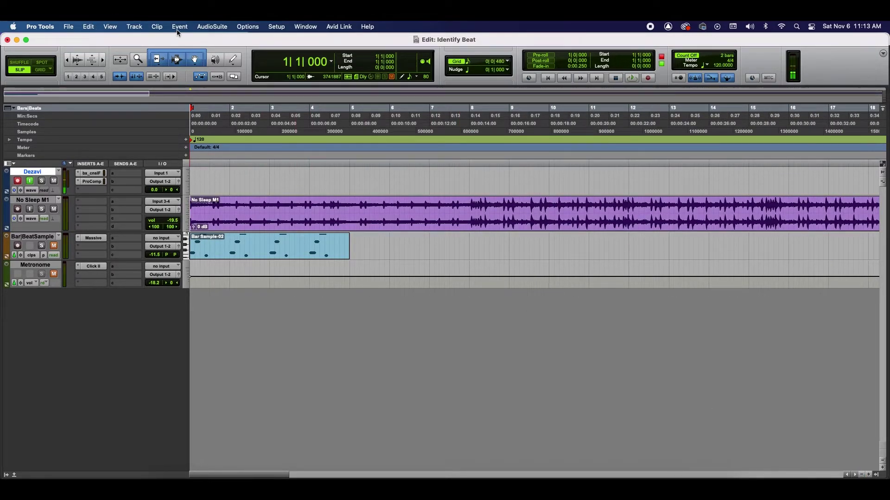
Apply a constant 130 BPM tempo through the Tempo Operations window.
{"action": "left_click", "coordinate": [179, 28]}
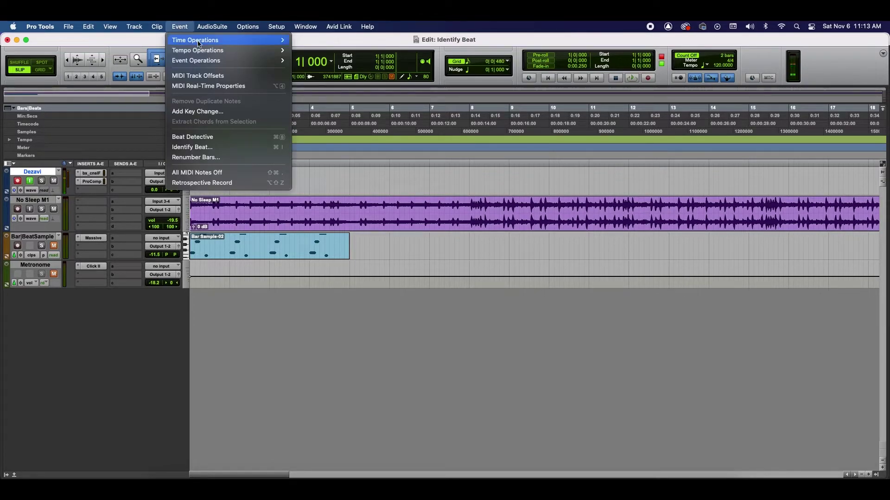
{"action": "mouse_move", "coordinate": [209, 49]}
{"action": "left_click", "coordinate": [334, 50]}
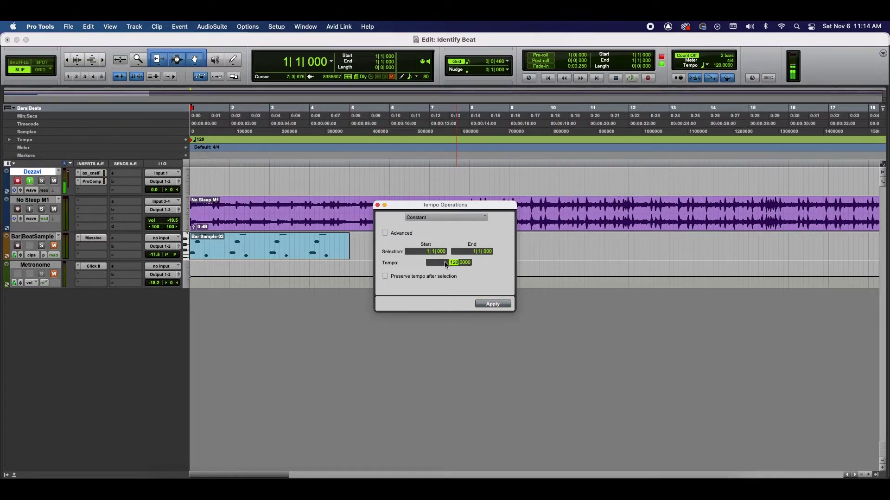
{"action": "type", "text": "13"}
{"action": "key", "text": "Return"}
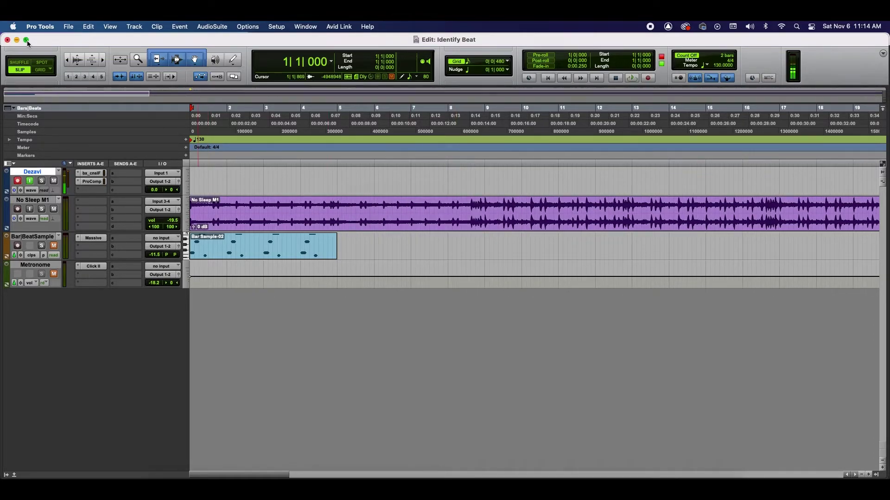
Switch to Grid mode with a 1/4 note grid size.
{"action": "left_click", "coordinate": [39, 70]}
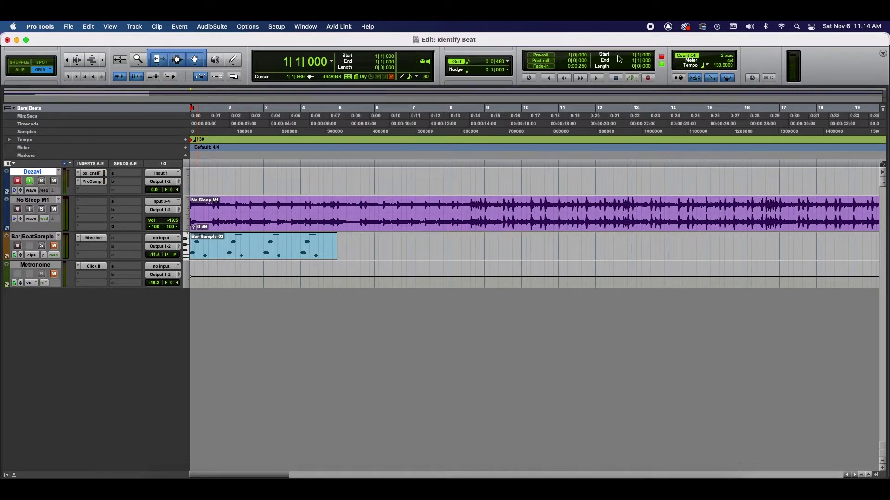
{"action": "left_click", "coordinate": [492, 63]}
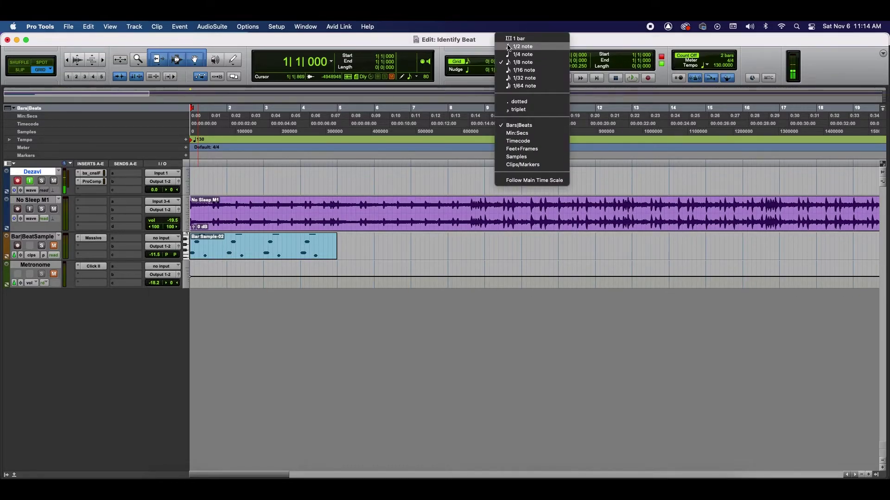
{"action": "left_click", "coordinate": [512, 55]}
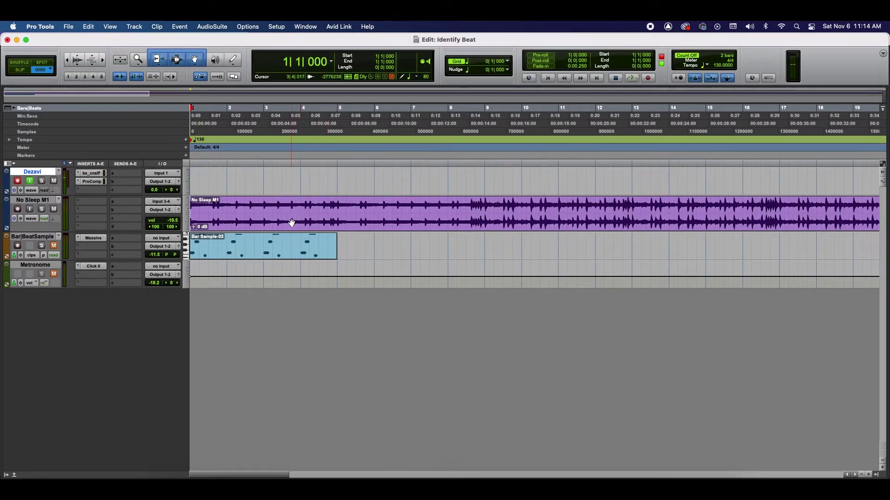
Play back from bars 3, 9, 11 and 13 to check the 130 BPM grid alignment.
{"action": "left_click", "coordinate": [262, 175]}
{"action": "key", "text": "space"}
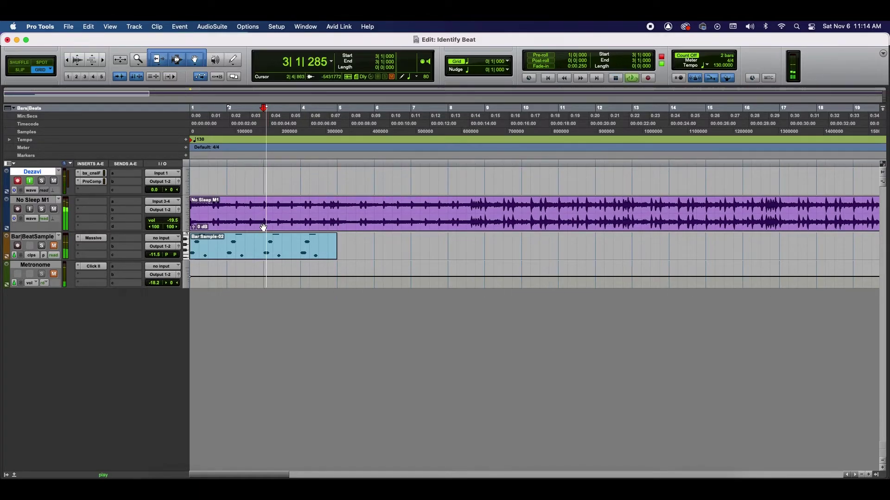
{"action": "key", "text": "space"}
{"action": "left_click", "coordinate": [484, 175]}
{"action": "key", "text": "space"}
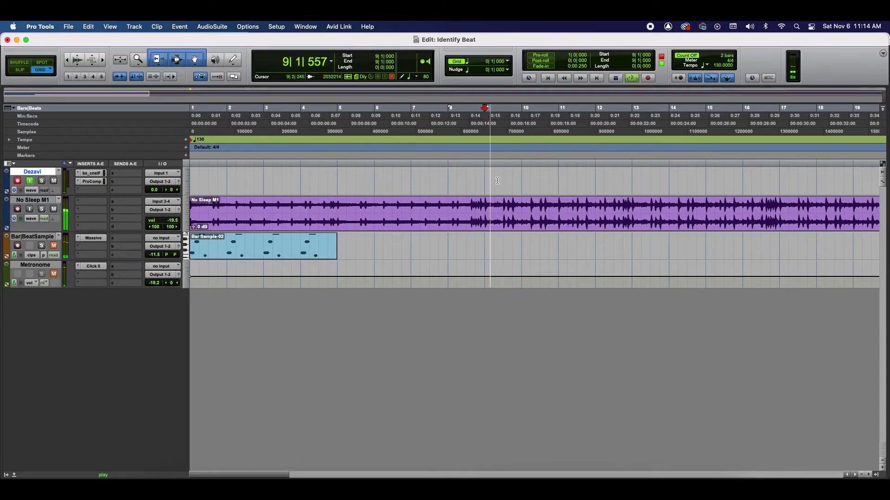
{"action": "key", "text": "space"}
{"action": "left_click", "coordinate": [560, 175]}
{"action": "key", "text": "space"}
{"action": "left_click", "coordinate": [634, 174]}
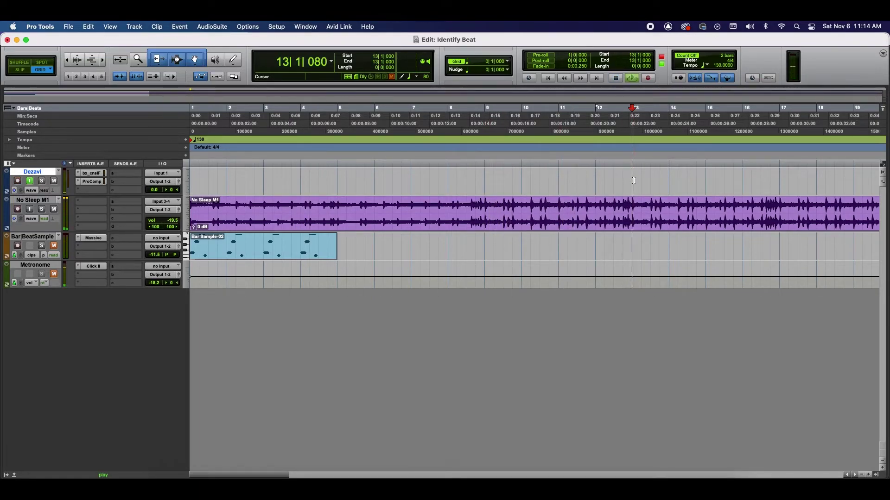
{"action": "key", "text": "space"}
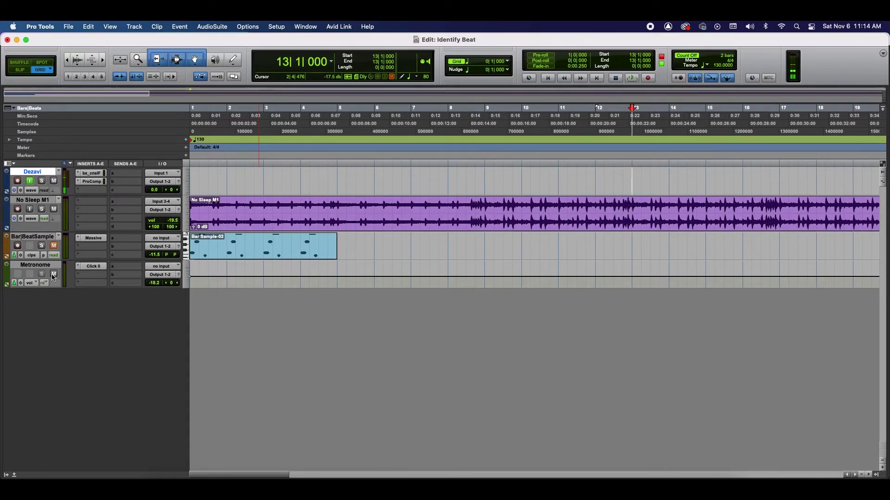
{"action": "key", "text": "space"}
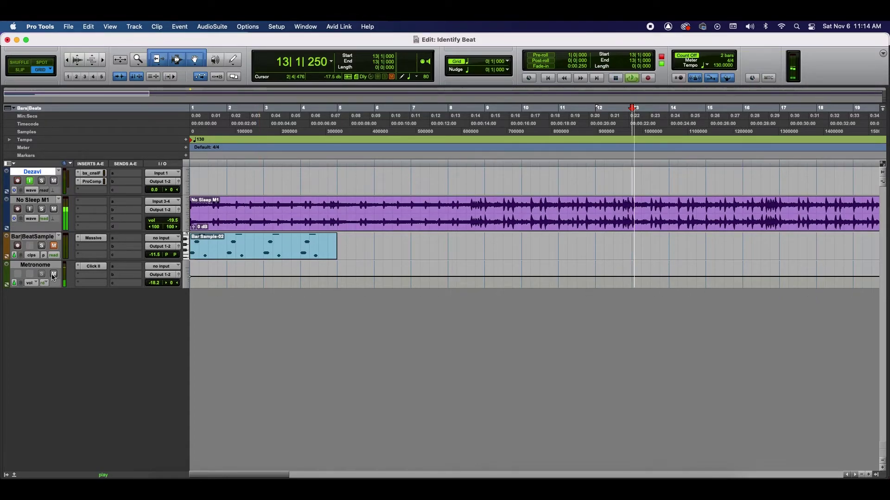